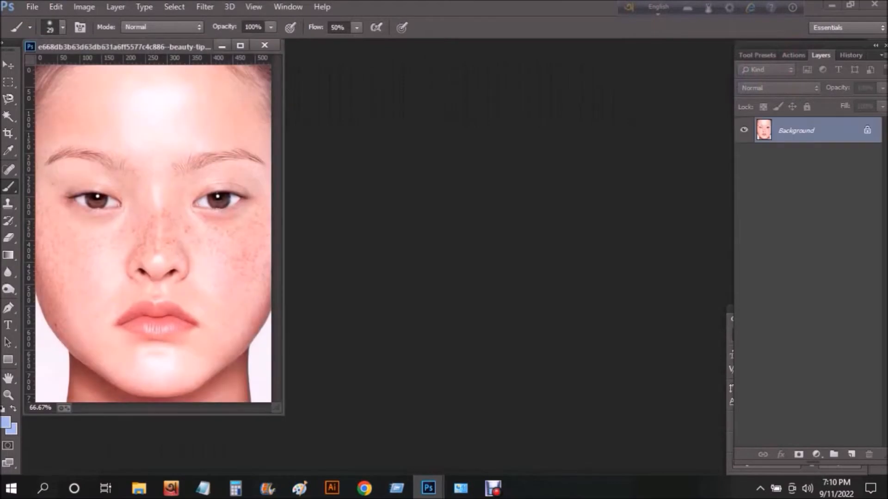
# Duplicate the Background layer and activate the Spot Healing Brush tool
pyautogui.hotkey('ctrl', 'j')
pyautogui.moveTo(115, 46); pyautogui.dragTo(233, 71)
pyautogui.press('j')
pyautogui.rightClick(9, 169)
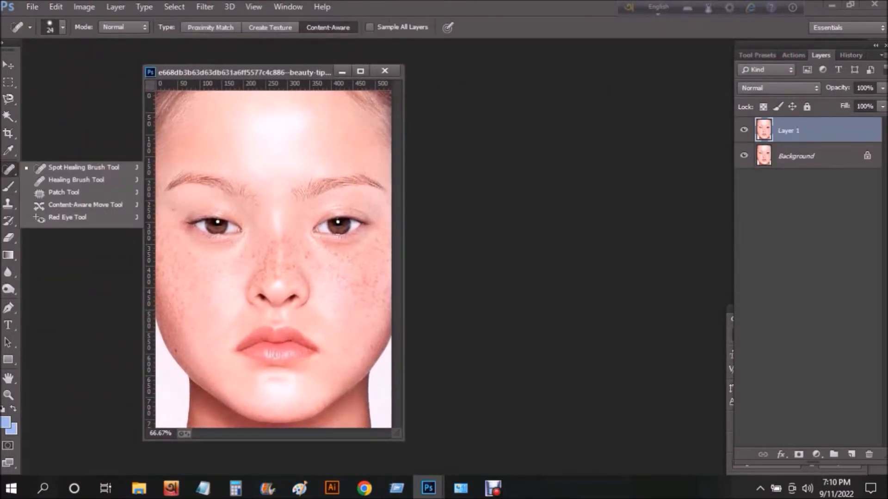
pyautogui.click(60, 169)
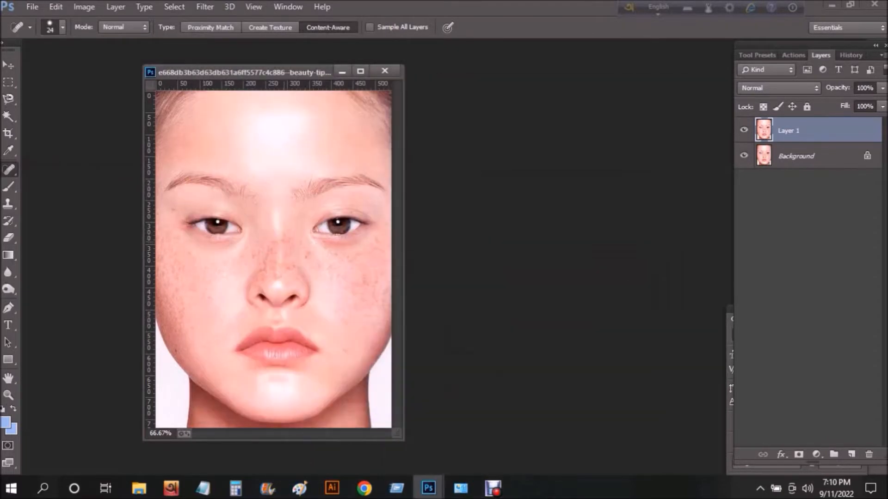
# Heal the freckles across the nose bridge and sides of the nose with a 15 px Spot Healing Brush
pyautogui.moveTo(287, 233); pyautogui.dragTo(267, 275)
pyautogui.moveTo(263, 242)
pyautogui.mouseDown()
pyautogui.moveTo(263, 271)
pyautogui.moveTo(243, 271)
pyautogui.mouseUp()
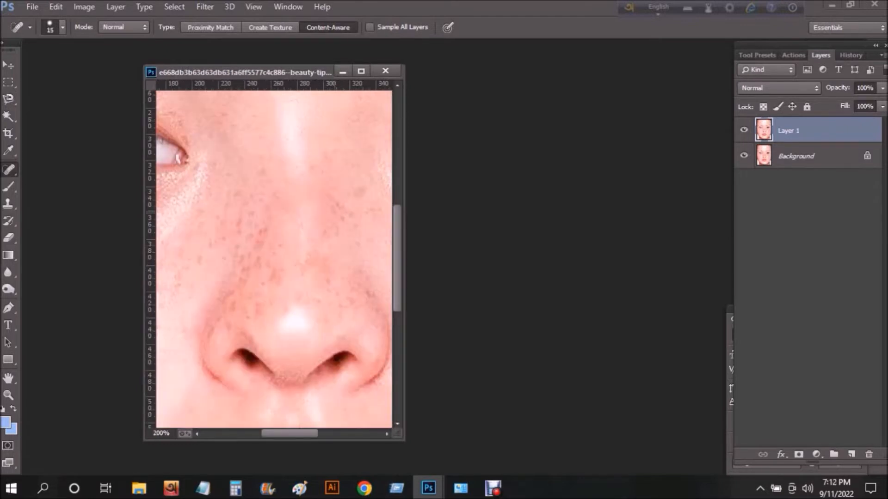
pyautogui.click(369, 294)
pyautogui.click(353, 303)
pyautogui.click(352, 283)
pyautogui.click(259, 311)
pyautogui.click(246, 315)
pyautogui.click(264, 244)
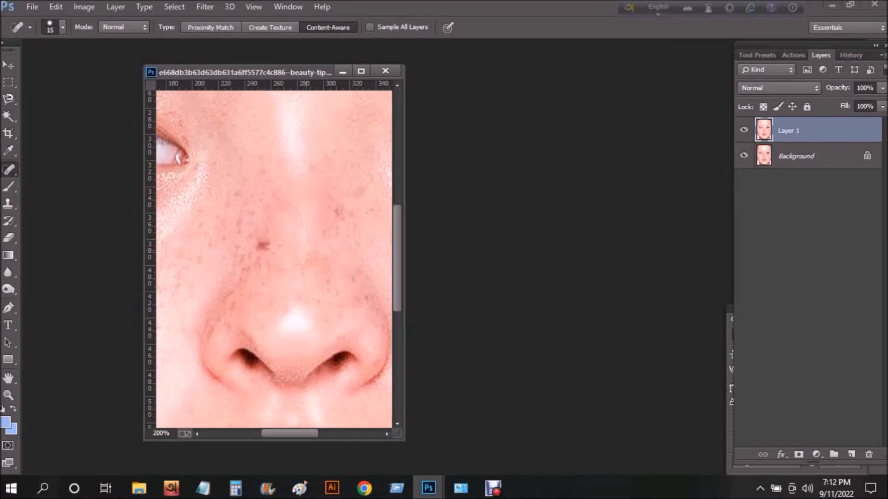
pyautogui.click(262, 241)
pyautogui.click(334, 287)
pyautogui.click(356, 281)
pyautogui.click(232, 304)
pyautogui.click(239, 270)
pyautogui.click(246, 226)
pyautogui.click(252, 204)
pyautogui.click(237, 198)
pyautogui.click(368, 213)
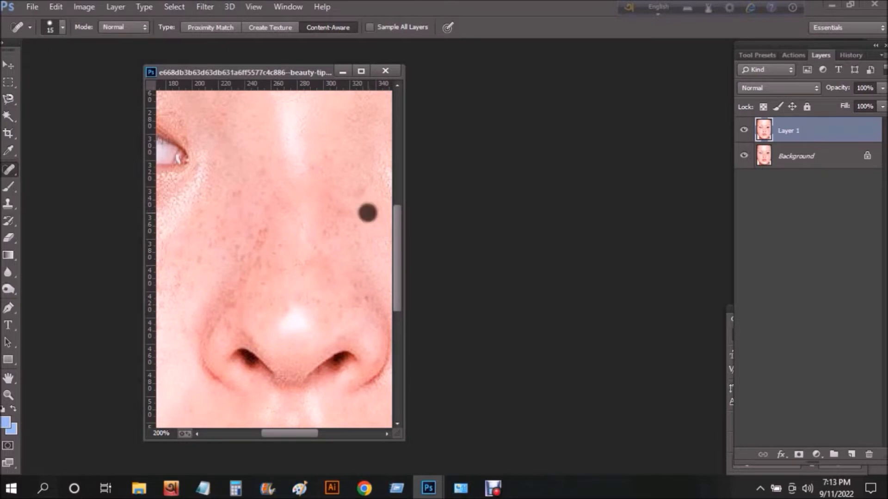
# Heal the remaining freckles on the cheeks and beside the nose with the Spot Healing Brush
pyautogui.hotkey('ctrl', '-')
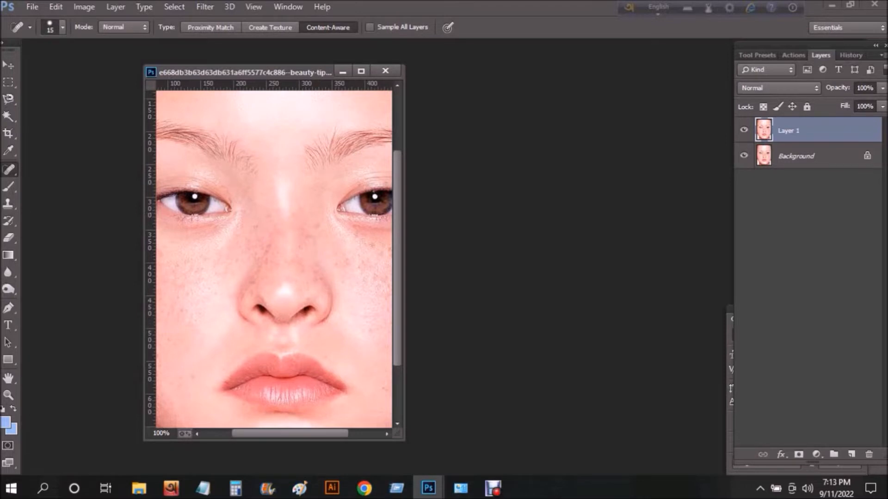
pyautogui.hscroll(5, 274, 259)
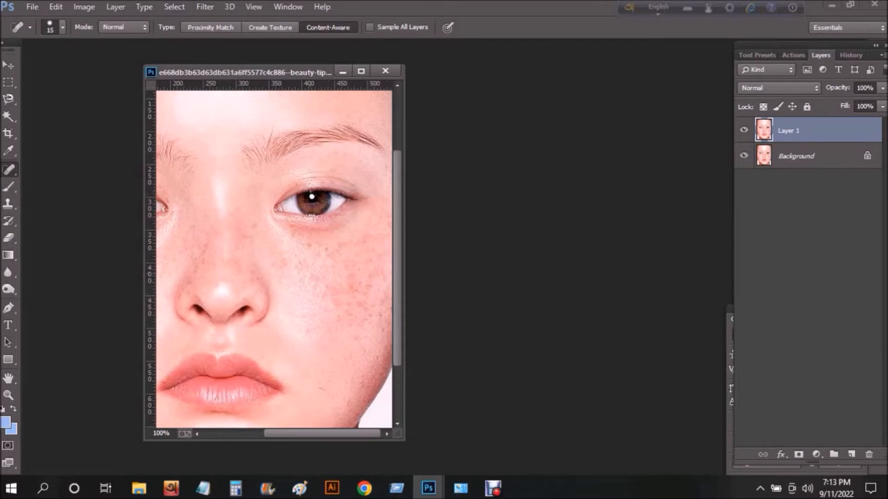
pyautogui.hscroll(-5, 289, 241)
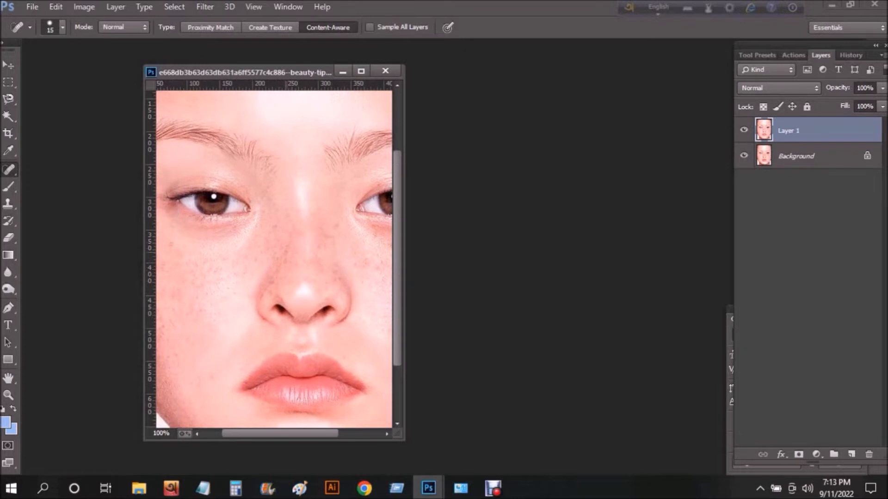
pyautogui.hscroll(-2, 289, 242)
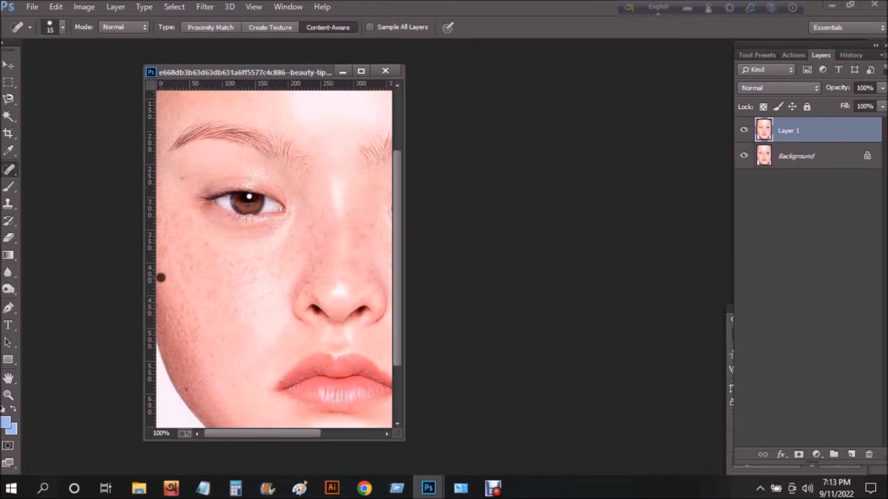
pyautogui.click(211, 251)
pyautogui.click(376, 279)
pyautogui.click(292, 260)
pyautogui.click(199, 263)
pyautogui.click(197, 317)
pyautogui.hotkey('ctrl', '-')
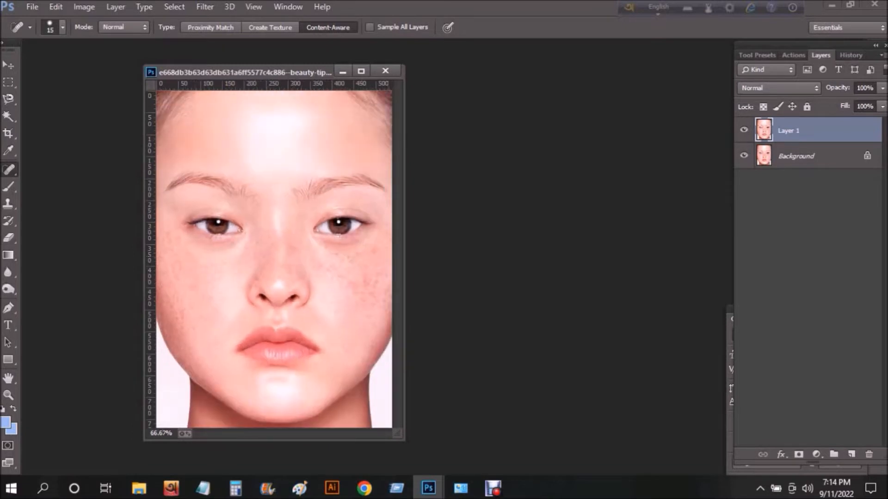
# Duplicate the healed Layer 1 twice and convert both copies to smart objects
pyautogui.hotkey('ctrl', 'j')
pyautogui.hotkey('ctrl', 'j')
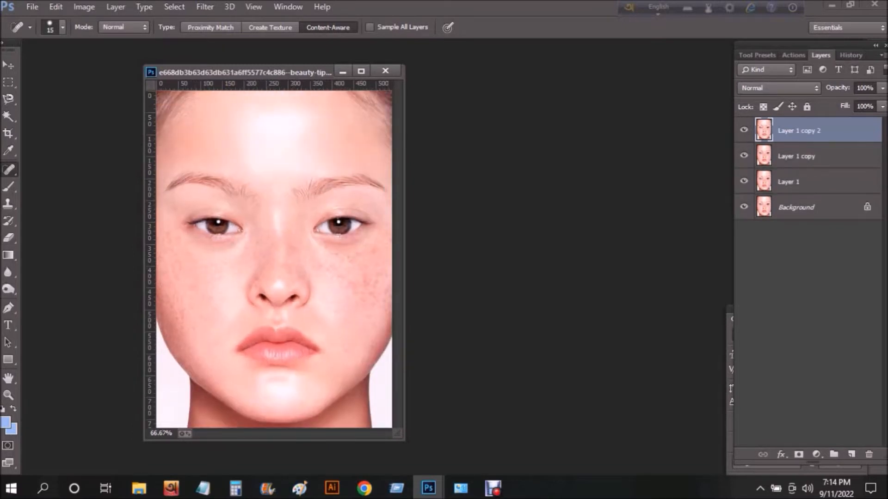
pyautogui.rightClick(794, 131)
pyautogui.press('Escape')
pyautogui.rightClick(794, 156)
pyautogui.click(573, 158)
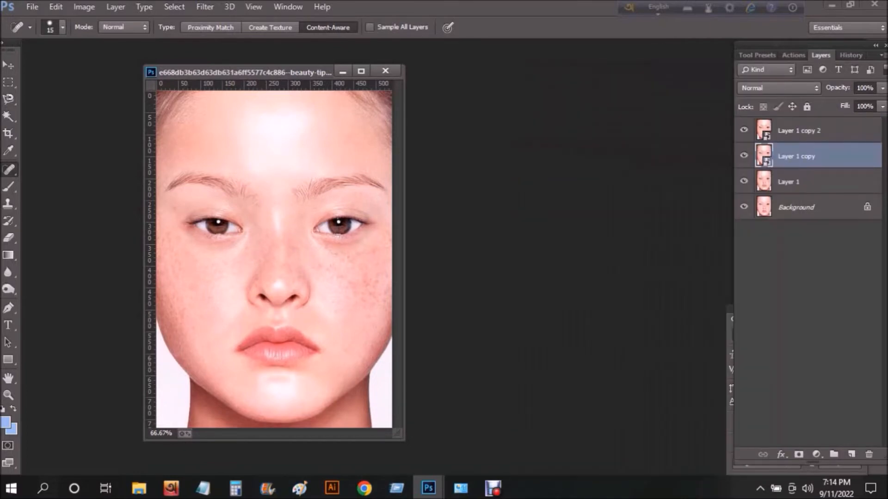
# Hide Layer 1 copy 2 and apply a Gaussian Blur with a 15-pixel radius to Layer 1 copy
pyautogui.click(794, 131)
pyautogui.click(744, 130)
pyautogui.click(795, 156)
pyautogui.click(205, 7)
pyautogui.moveTo(218, 164)
pyautogui.click(407, 257)
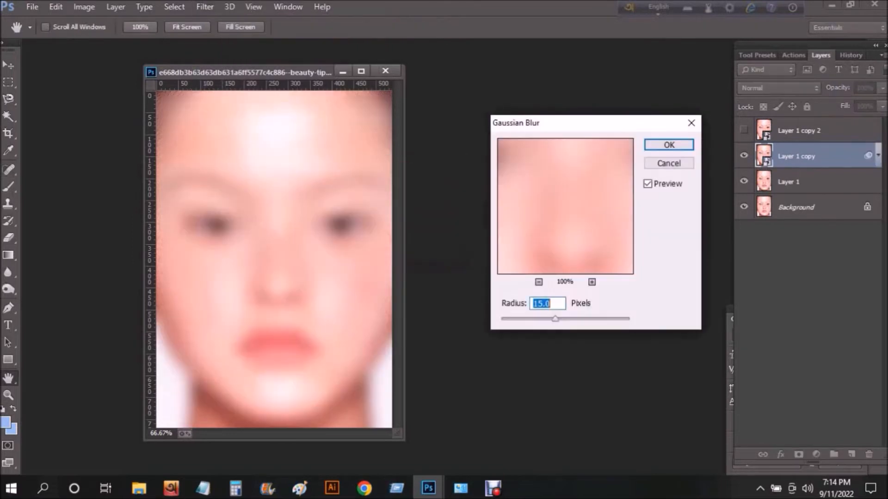
pyautogui.write('15')
pyautogui.press('Return')
pyautogui.press('j')
# Show Layer 1 copy 2 again and set its blend mode to Vivid Light
pyautogui.click(794, 131)
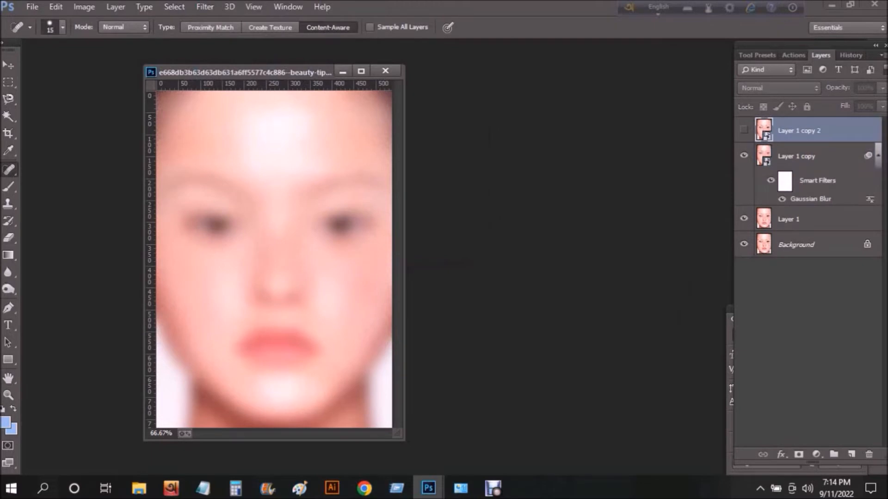
pyautogui.click(744, 129)
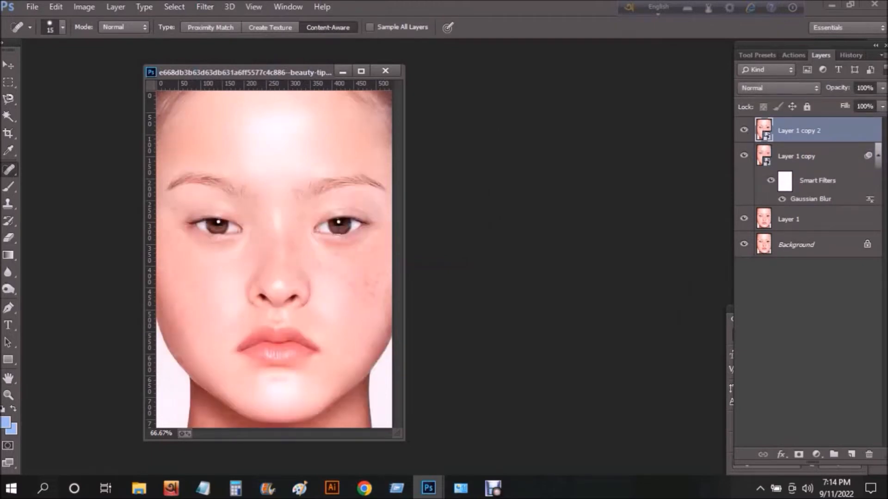
pyautogui.click(780, 88)
pyautogui.click(752, 291)
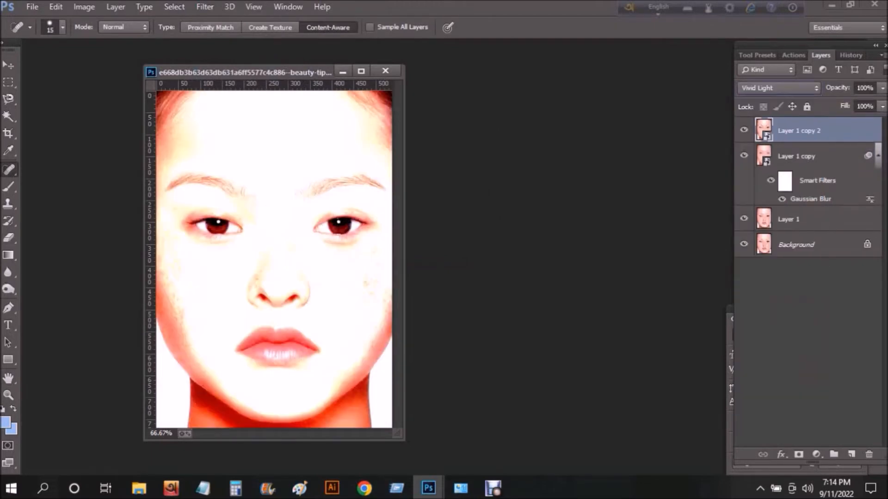
# Apply a High Pass filter with a 2.0-pixel radius to Layer 1 copy 2
pyautogui.click(205, 6)
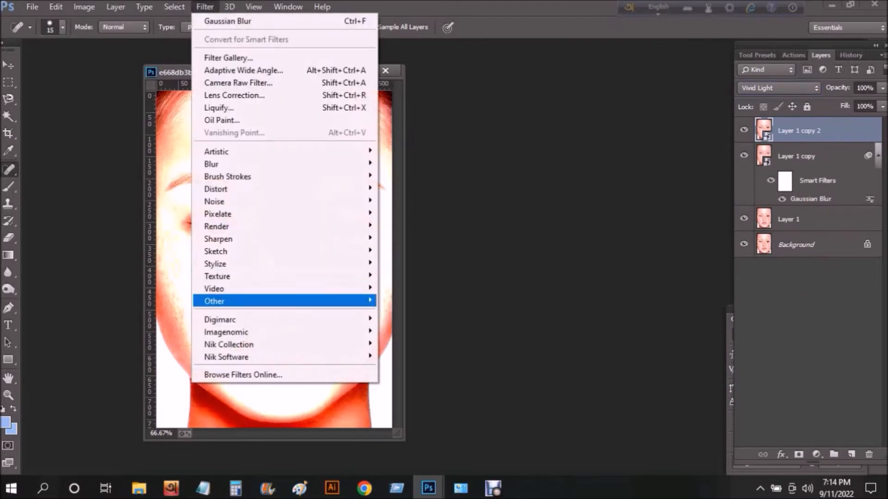
pyautogui.moveTo(217, 301)
pyautogui.click(406, 313)
pyautogui.click(515, 111)
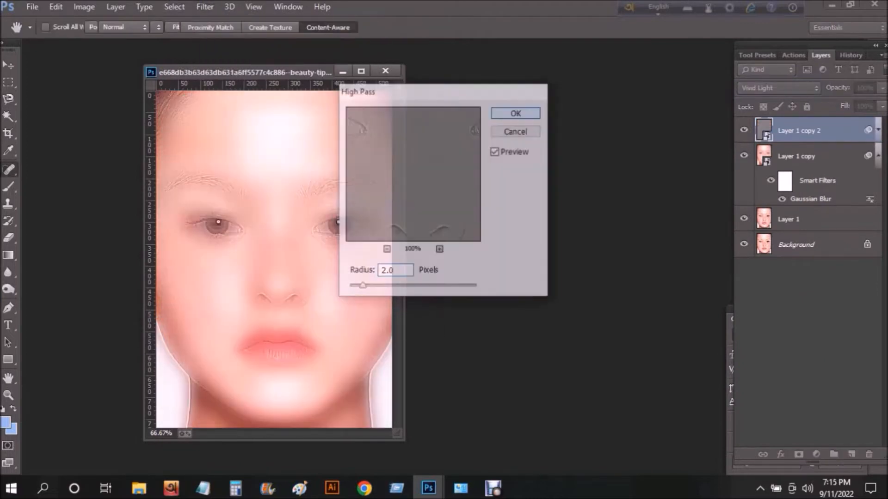
# Group Layer 1 copy 2 with Layer 1 copy and add a black mask to the group
pyautogui.keyDown('shift'); pyautogui.click(797, 193); pyautogui.keyUp('shift')
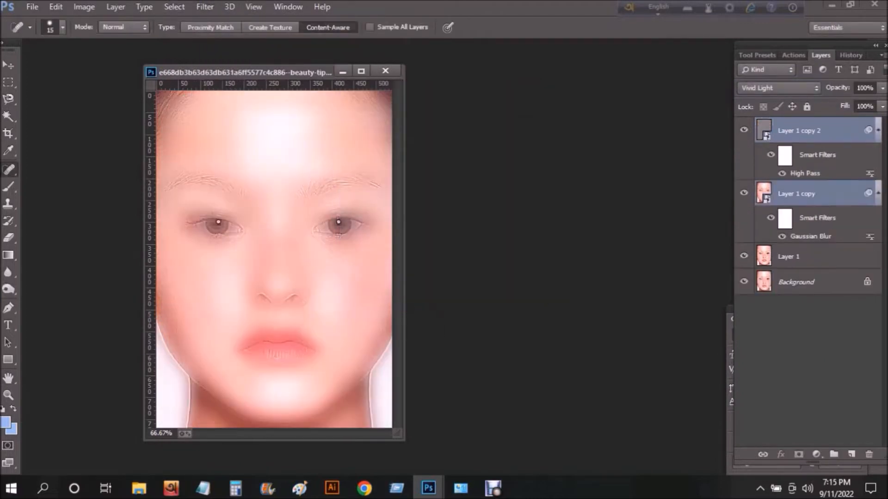
pyautogui.hotkey('ctrl', 'g')
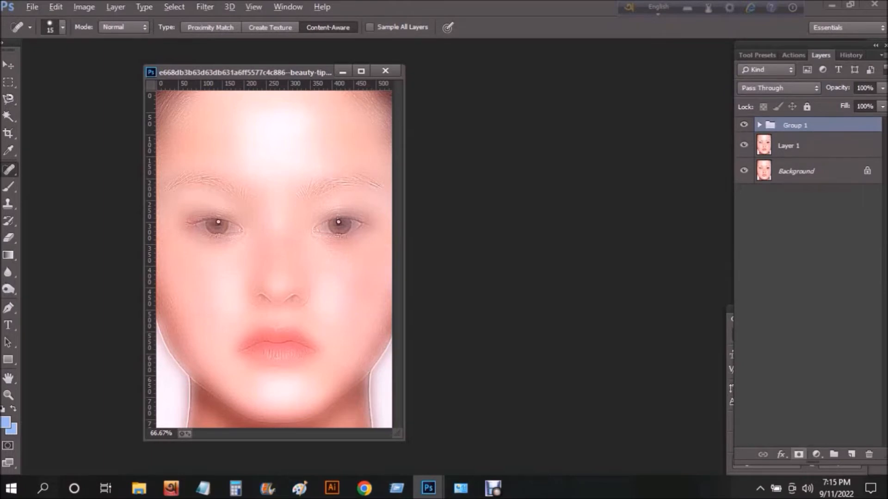
pyautogui.keyDown('alt'); pyautogui.click(798, 454); pyautogui.keyUp('alt')
# Paint white on the group mask over the cheeks and nose with a soft 24 px brush at 0% hardness
pyautogui.press('b')
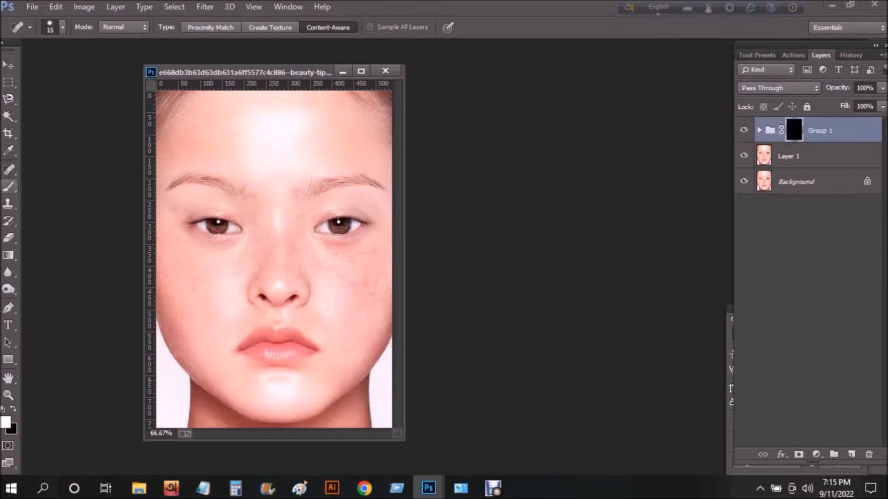
pyautogui.click(62, 27)
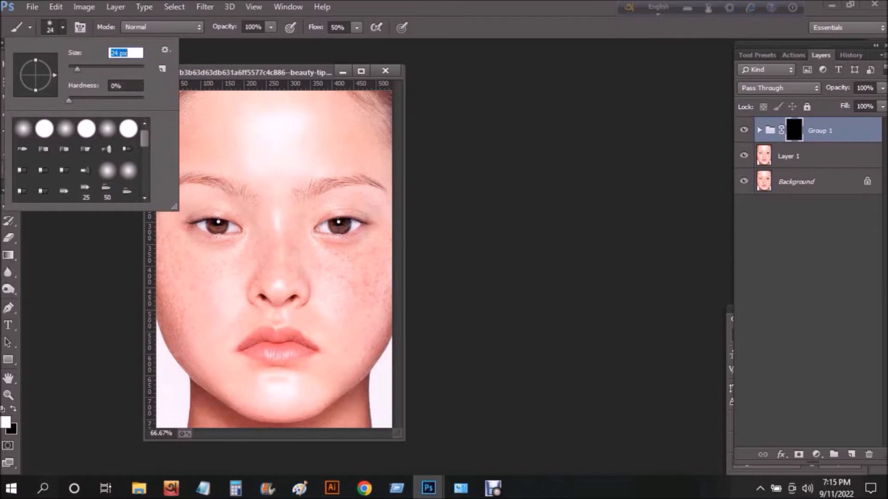
pyautogui.press('Return')
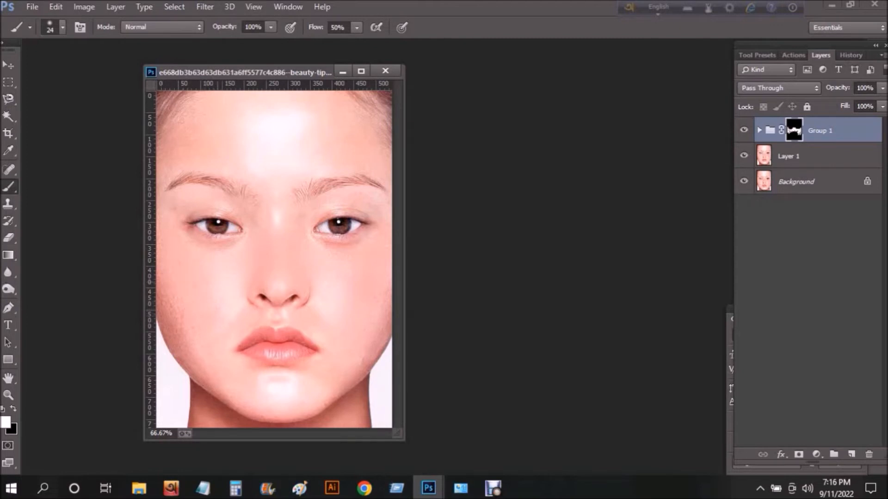
pyautogui.moveTo(245, 72); pyautogui.dragTo(192, 72)
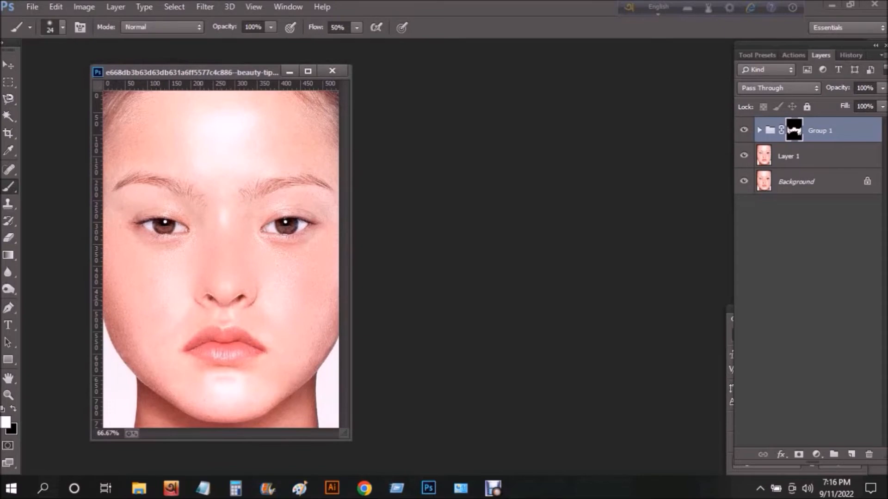
# Stamp all visible layers into a new merged layer and delete Group 1 with its contents
pyautogui.click(55, 6)
pyautogui.click(111, 30)
pyautogui.click(821, 131)
pyautogui.hotkey('ctrl', 'alt', 'shift', 'e')
pyautogui.click(821, 157)
pyautogui.rightClick(811, 157)
pyautogui.click(708, 156)
pyautogui.press('Return')
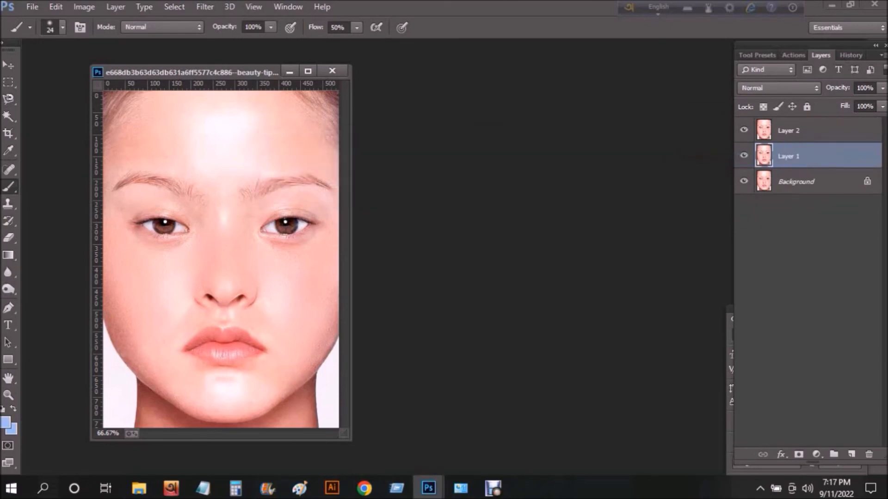
# Delete Layer 1 and toggle the visibility of Layer 2 to compare it with the original
pyautogui.rightClick(804, 156)
pyautogui.click(583, 127)
pyautogui.press('Return')
pyautogui.click(816, 130)
pyautogui.click(743, 130)
pyautogui.click(743, 130)
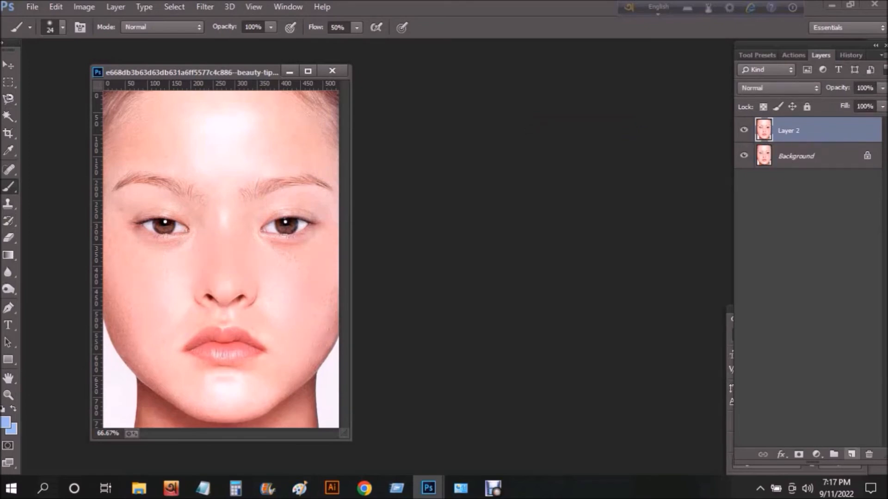
# Add a pinkish-red Solid Color fill layer above Layer 2 and invert its mask to black
pyautogui.click(851, 454)
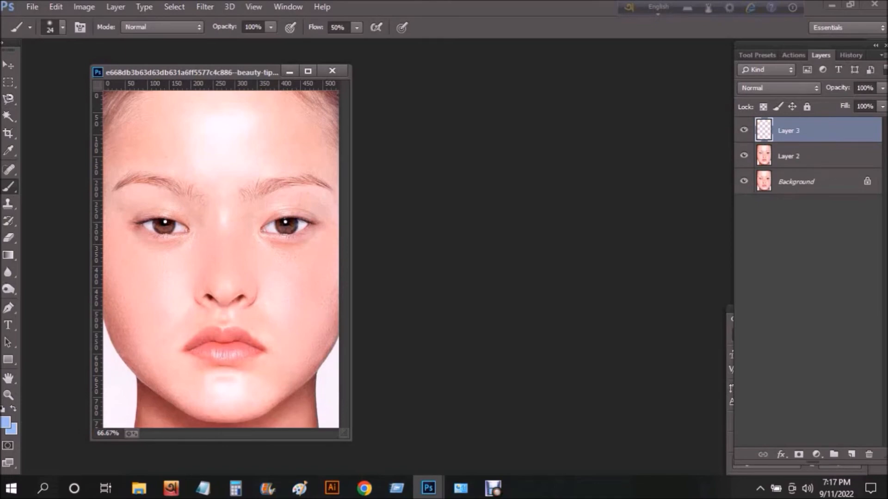
pyautogui.hotkey('ctrl', 'z')
pyautogui.click(816, 454)
pyautogui.click(792, 173)
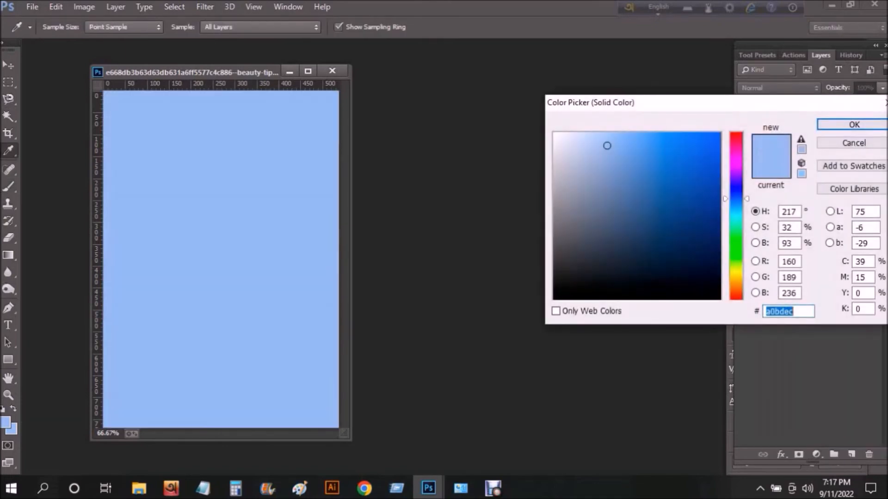
pyautogui.click(736, 135)
pyautogui.click(660, 134)
pyautogui.click(833, 125)
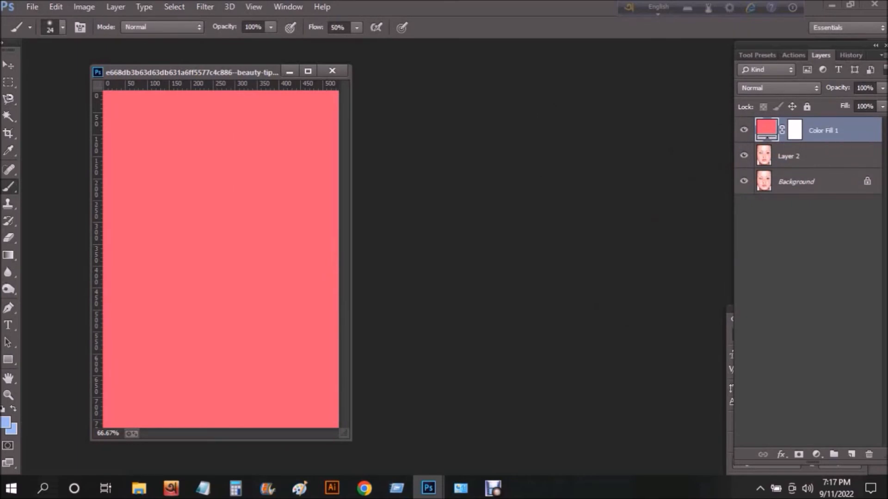
pyautogui.press('d')
pyautogui.hotkey('ctrl', 'i')
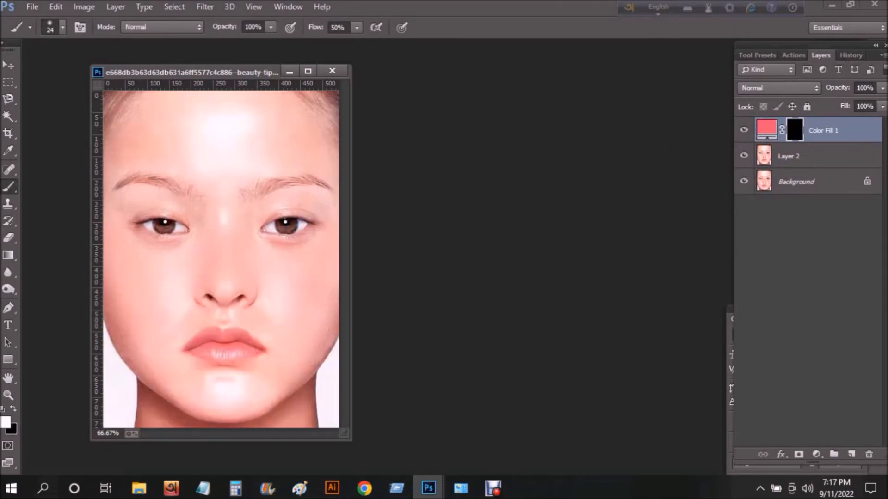
# Change the fill colour to bright red and paint white on its mask over the upper and lower lips
pyautogui.press('b')
pyautogui.doubleClick(766, 128)
pyautogui.click(717, 136)
pyautogui.click(854, 125)
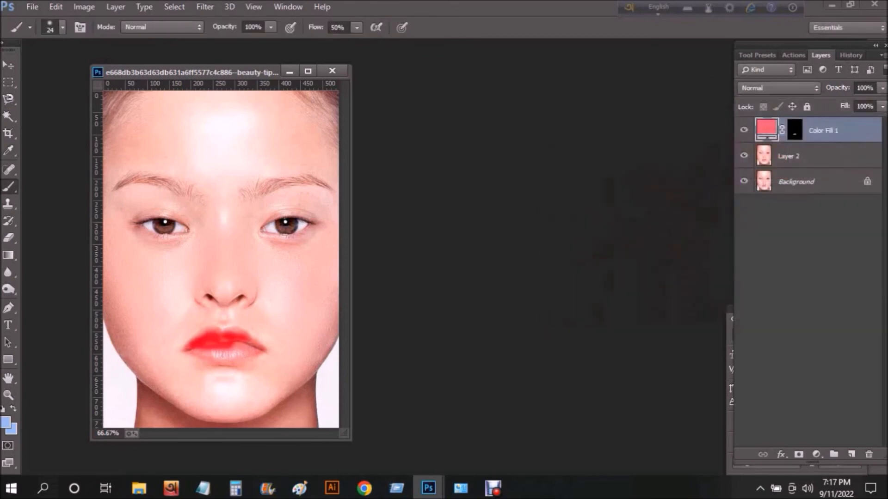
pyautogui.click(794, 130)
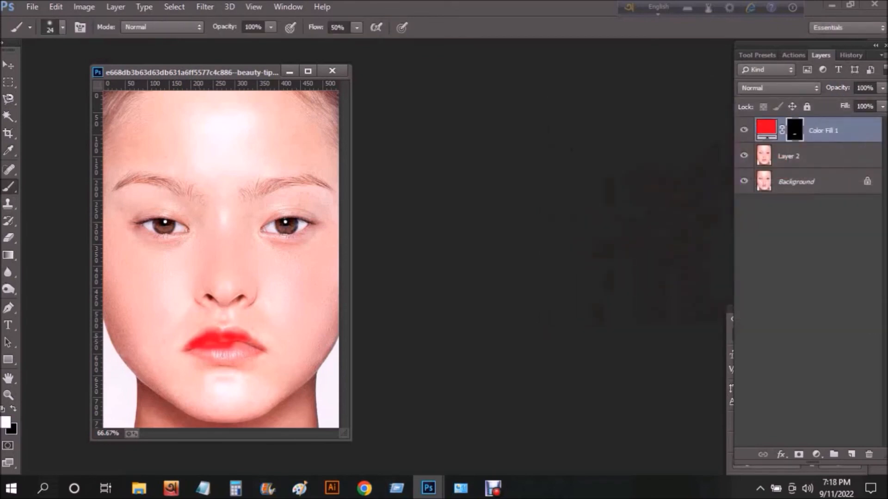
pyautogui.moveTo(210, 360)
pyautogui.mouseDown()
pyautogui.moveTo(256, 353)
pyautogui.moveTo(236, 329)
pyautogui.moveTo(208, 352)
pyautogui.moveTo(248, 351)
pyautogui.moveTo(208, 331)
pyautogui.moveTo(199, 337)
pyautogui.moveTo(247, 359)
pyautogui.mouseUp()
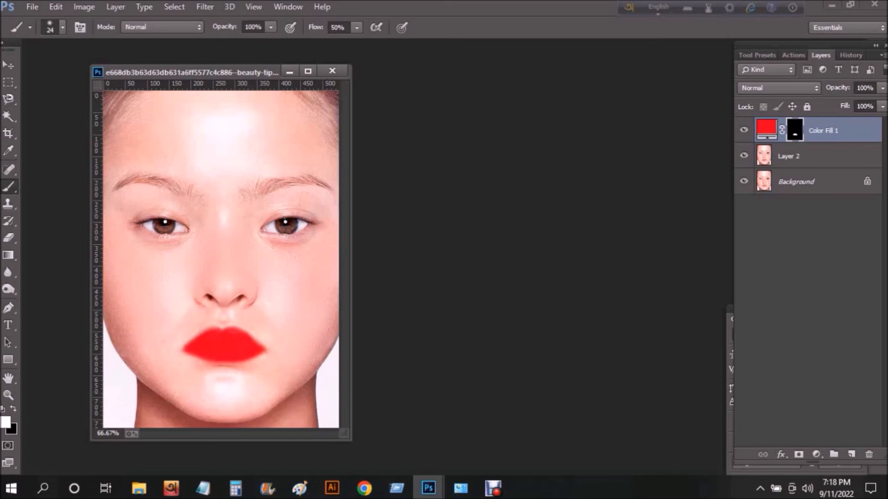
# Set the Color Fill 1 blend mode to Soft Light and stamp all visible layers into a new layer
pyautogui.click(778, 88)
pyautogui.click(755, 270)
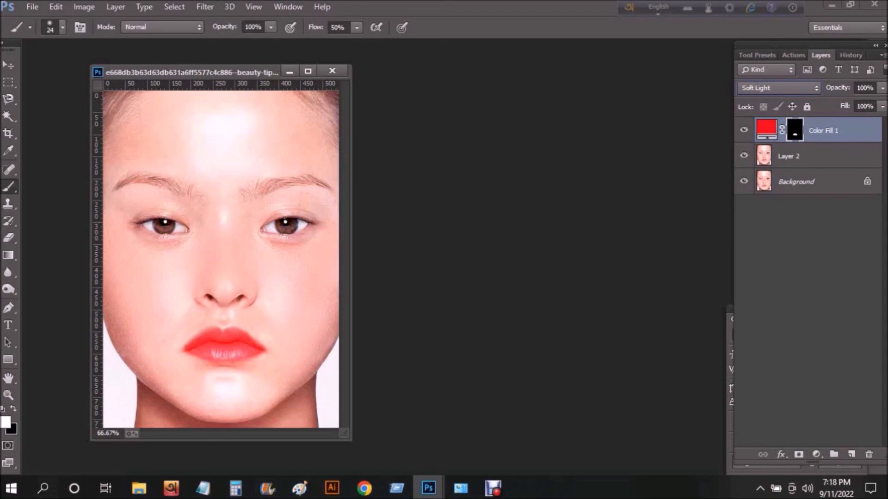
pyautogui.hotkey('ctrl', 'shift', 'alt', 'e')
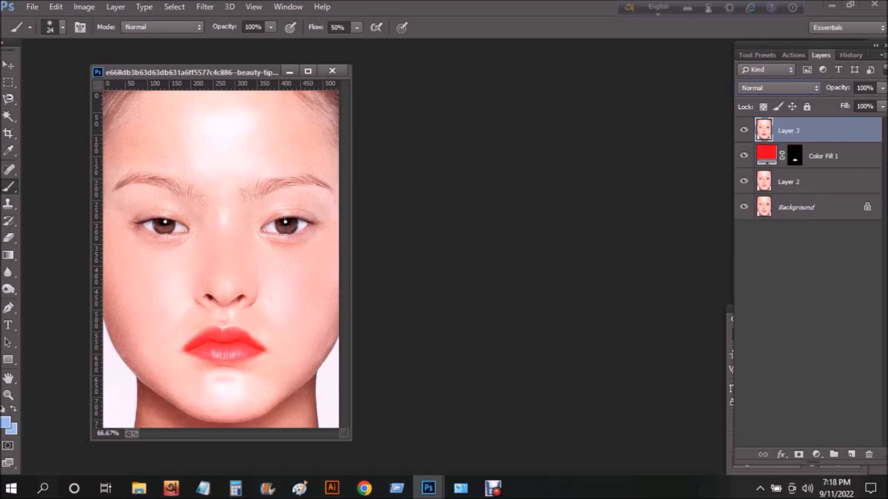
# Delete Color Fill 1 and Layer 2, leaving the merged layer above the Background
pyautogui.click(830, 156)
pyautogui.rightClick(830, 156)
pyautogui.click(595, 119)
pyautogui.click(318, 192)
pyautogui.rightClick(830, 156)
pyautogui.click(595, 119)
pyautogui.click(319, 190)
# Toggle the visibility of Layer 3 repeatedly to compare the retouched face with the original
pyautogui.click(744, 130)
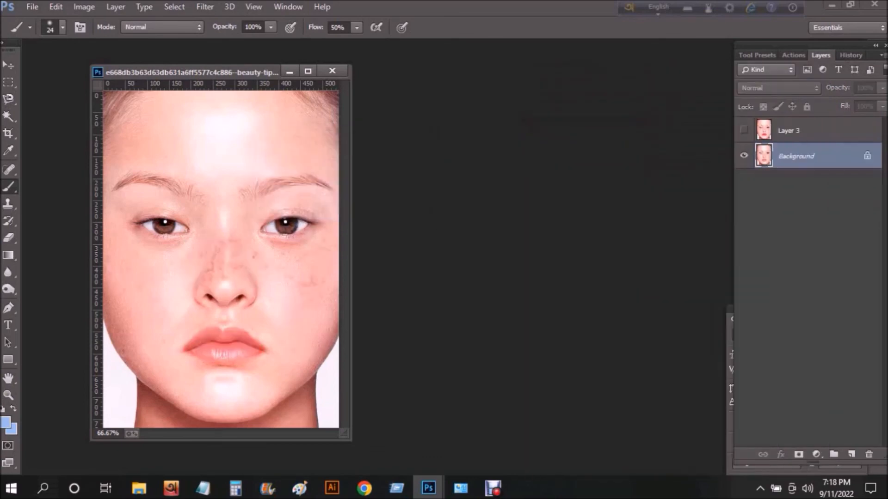
pyautogui.click(743, 130)
pyautogui.click(744, 130)
pyautogui.click(743, 130)
pyautogui.click(743, 130)
pyautogui.click(744, 130)
pyautogui.click(744, 130)
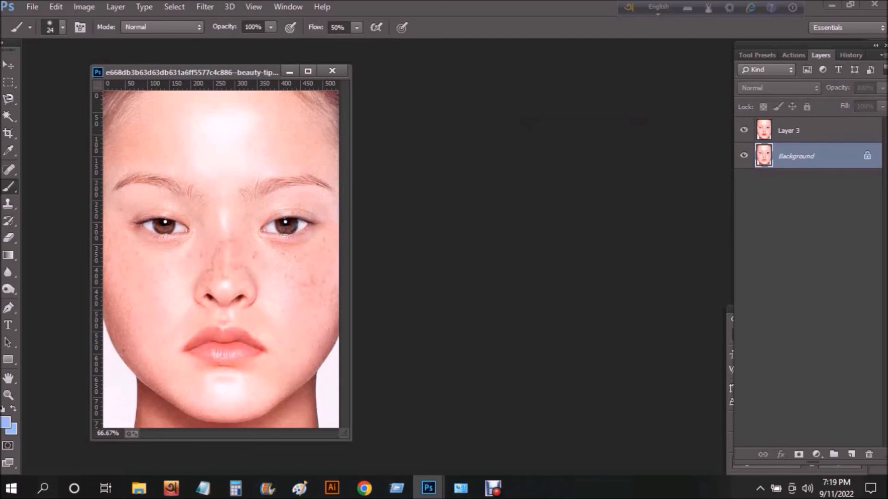